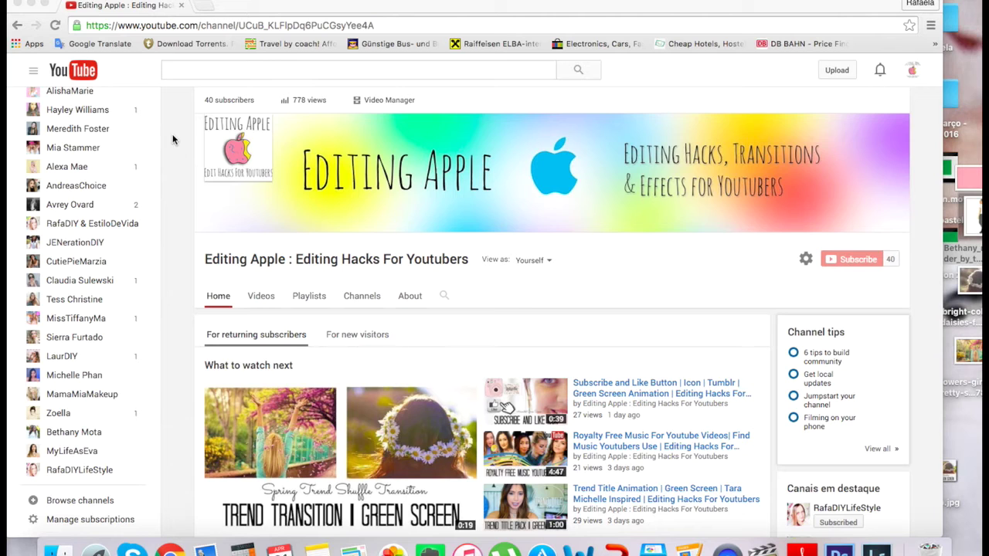
Visit the MyLifeAsEva channel, then return to your own channel page
click(91, 453)
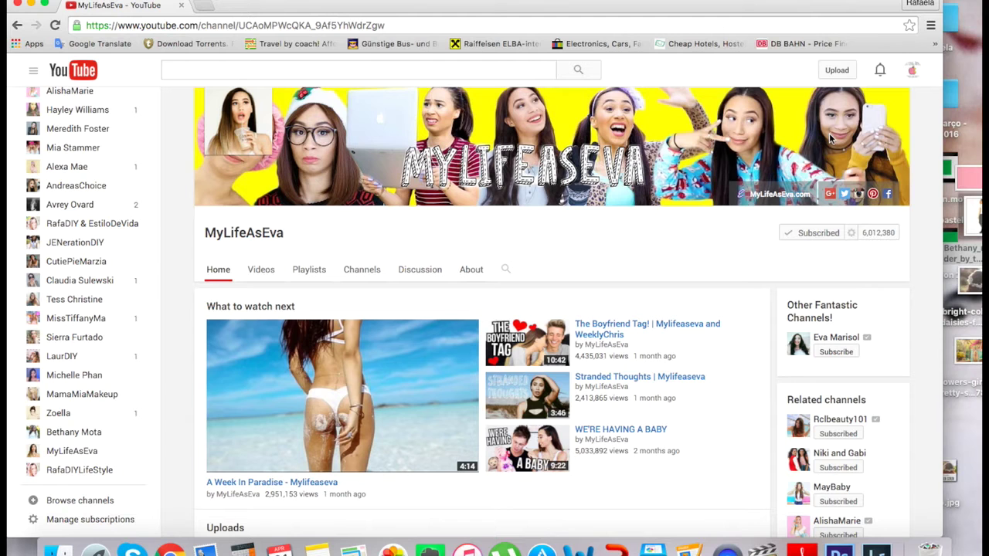
scroll(153, 295, up, 5)
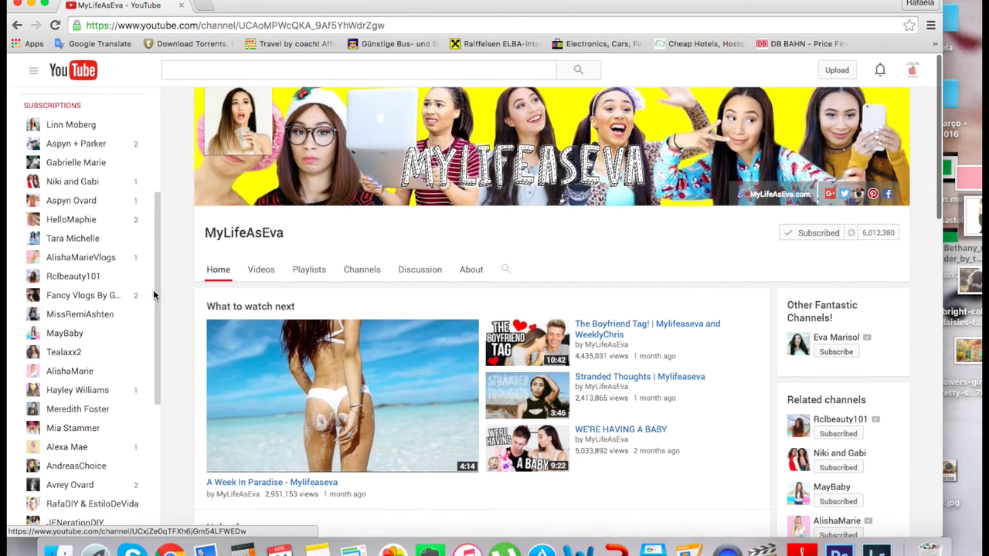
scroll(153, 294, up, 3)
click(70, 124)
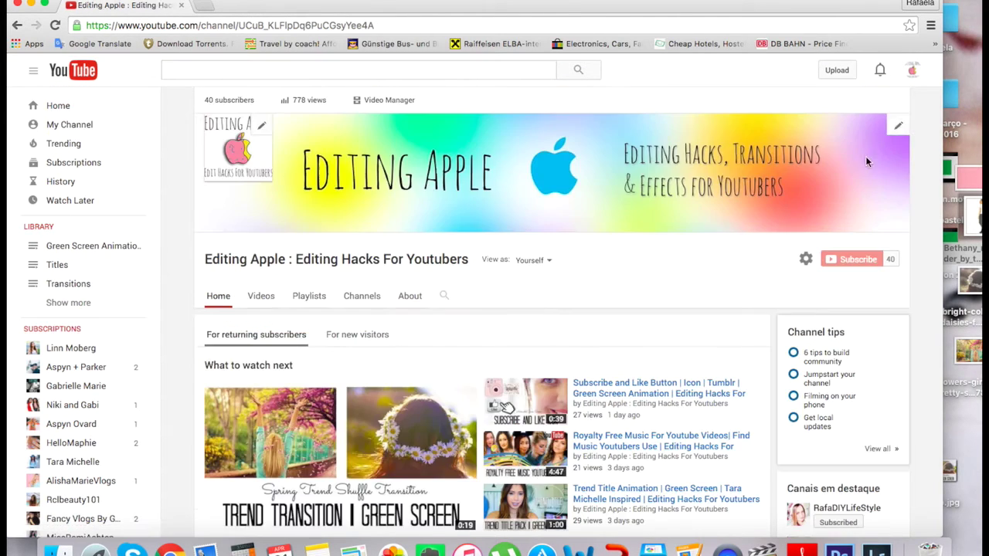
Open the channel-art editor's help guide and scroll to the 2560 x 1440 px image guidelines
click(899, 130)
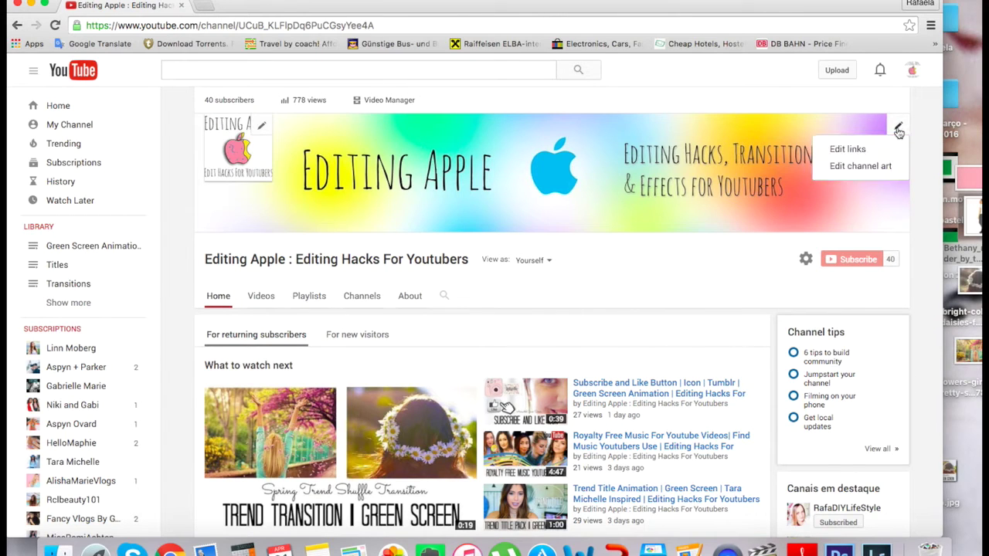
click(856, 167)
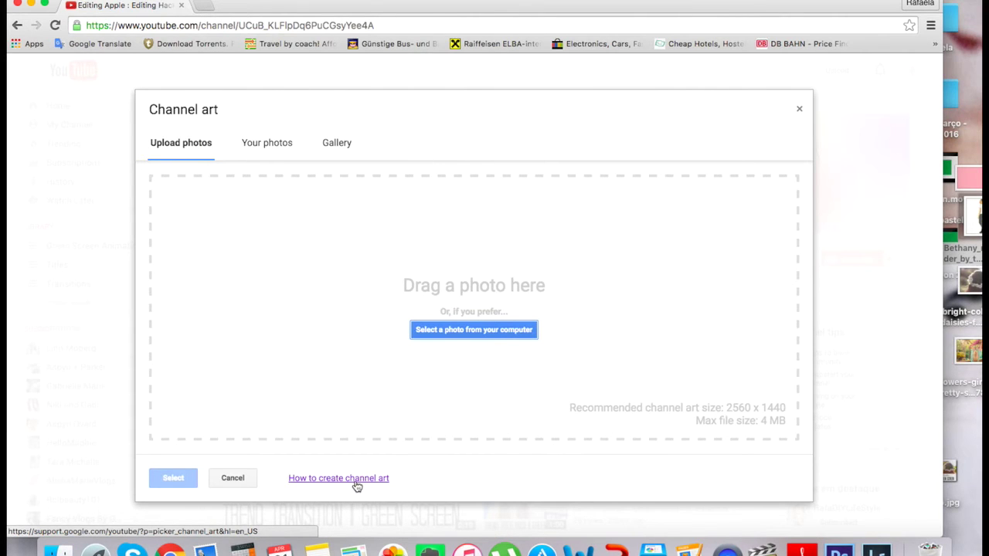
click(355, 481)
scroll(379, 316, down, 10)
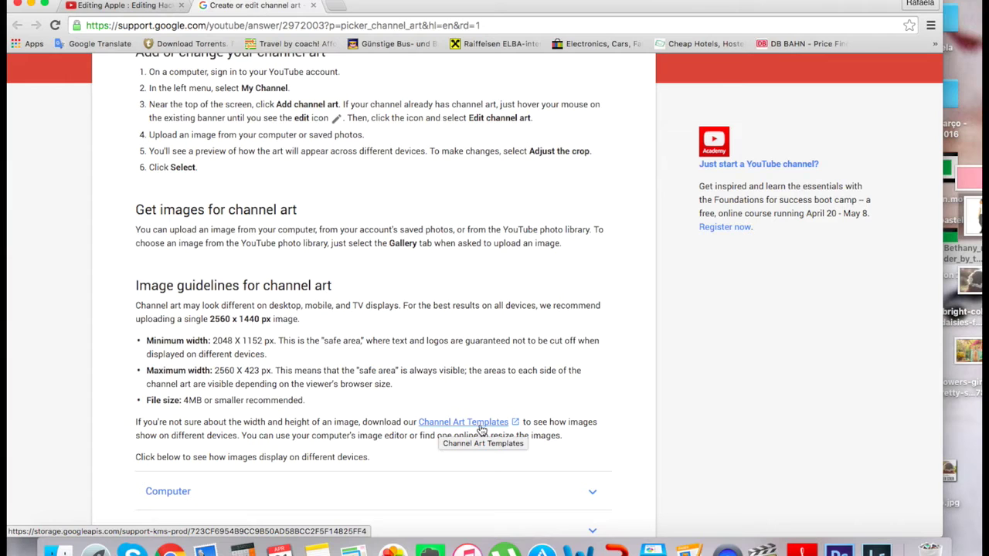
Download the Channel Art Templates, inspect the two template files in Finder, then start a new tab
click(480, 426)
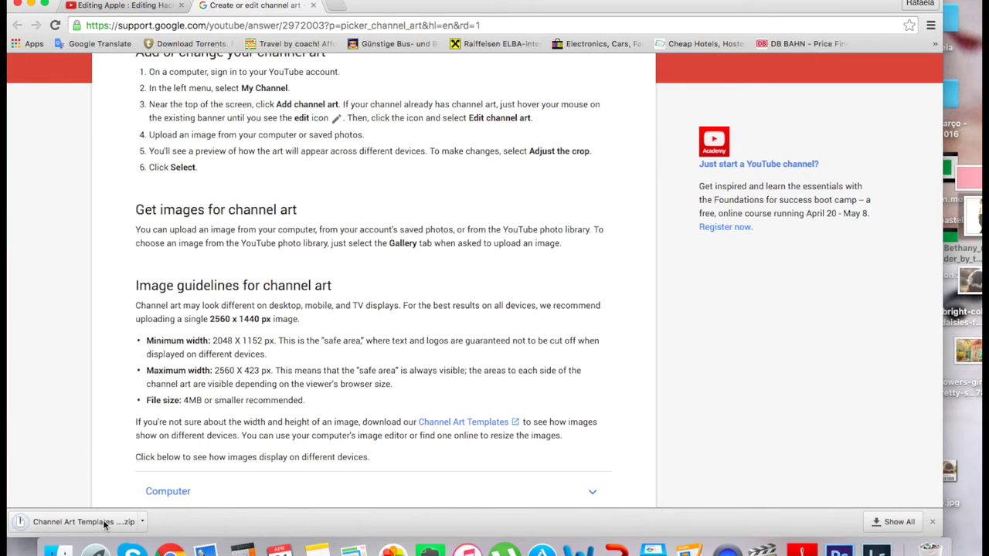
click(114, 523)
double_click(548, 127)
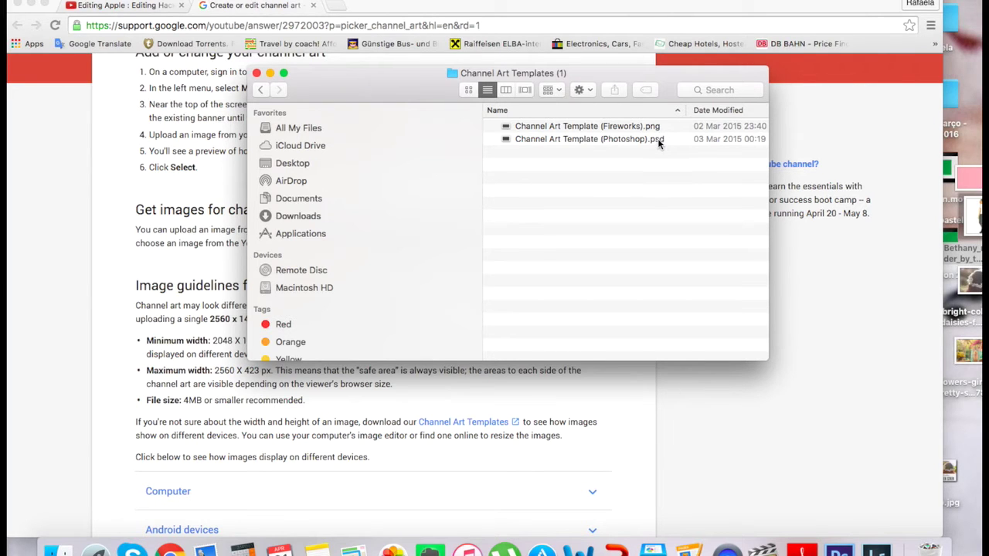
click(658, 141)
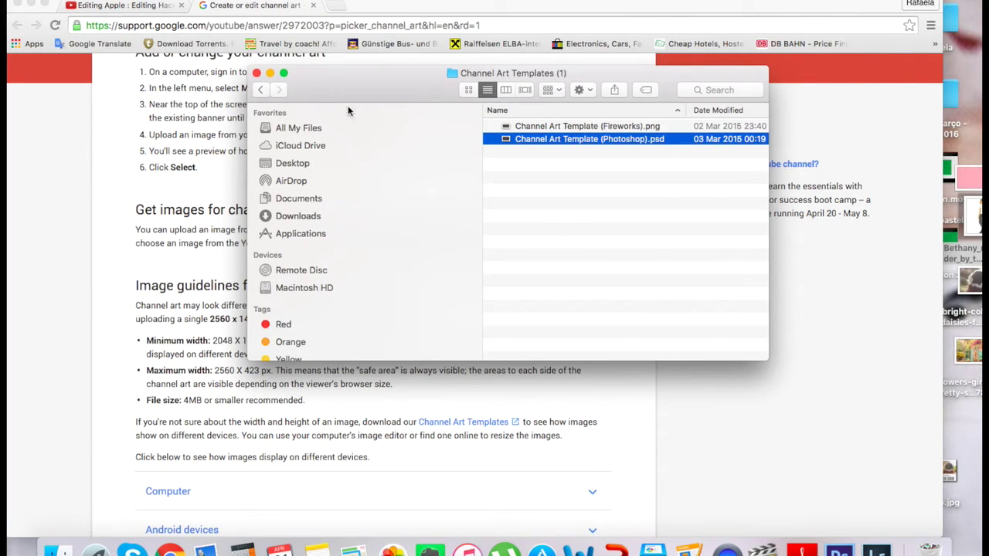
click(256, 73)
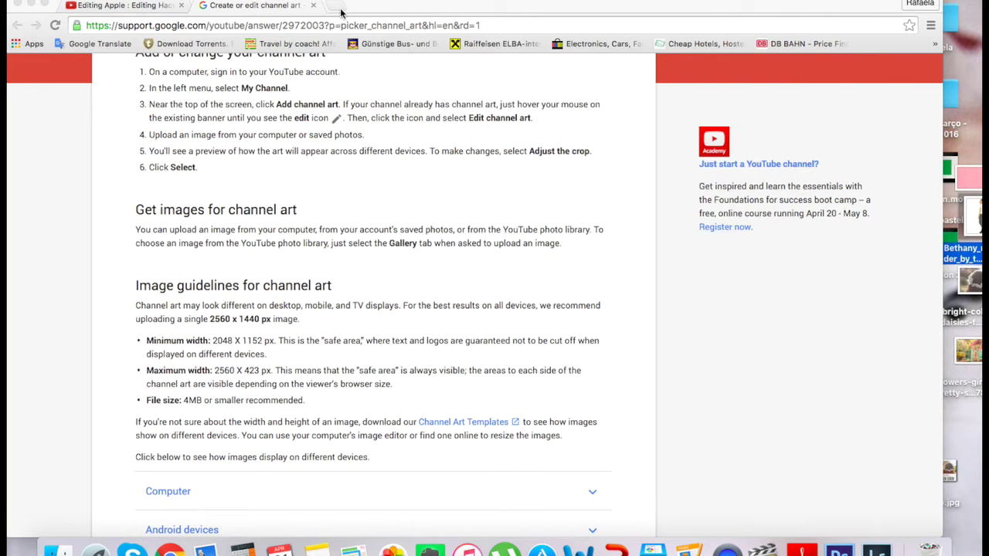
click(340, 7)
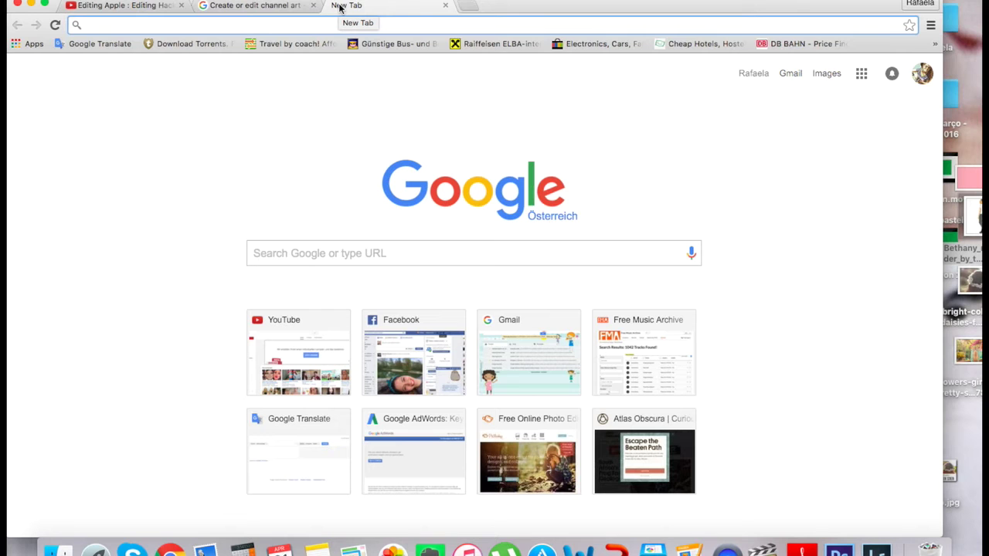
Load picmonkey.com and open Channel Art Template (Fireworks).png in the editor
text(pic)
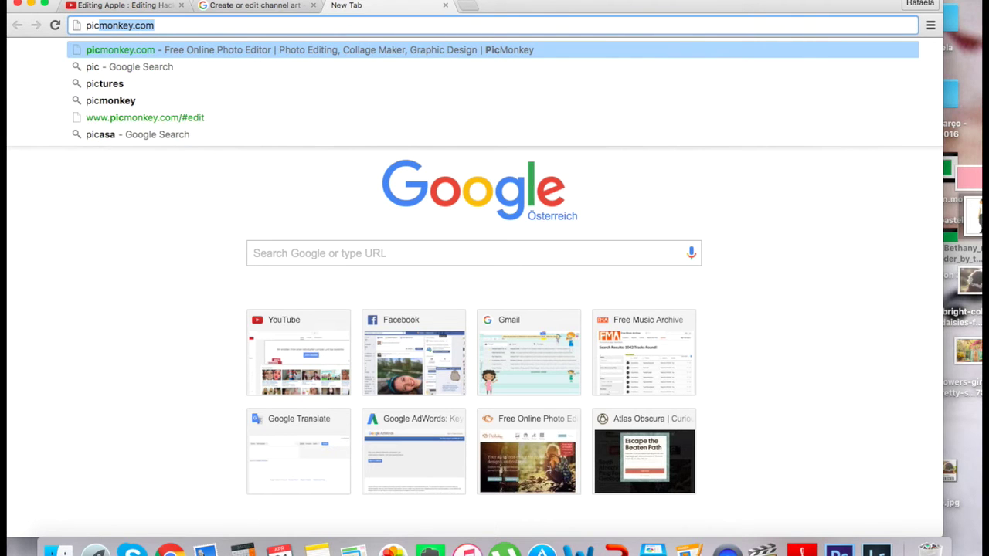
key(Return)
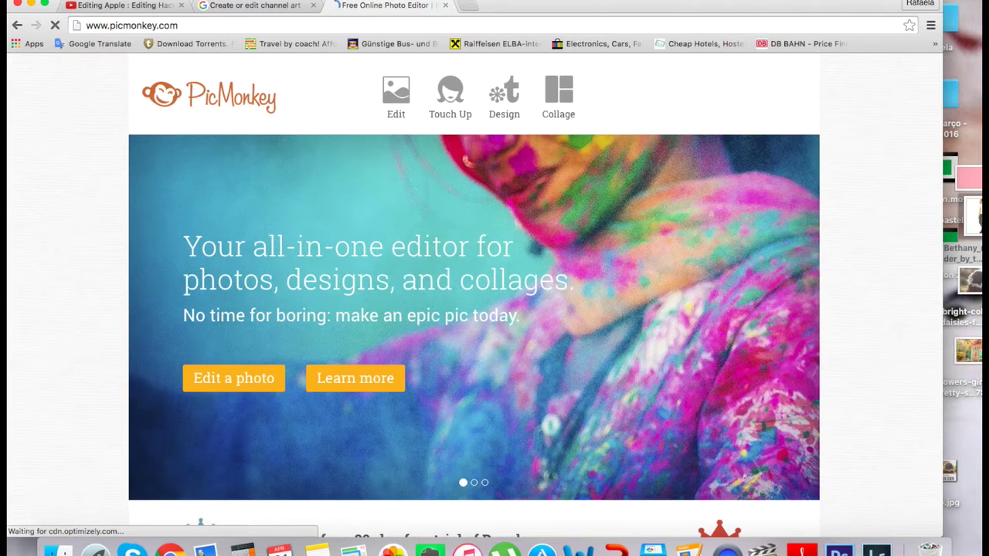
click(394, 95)
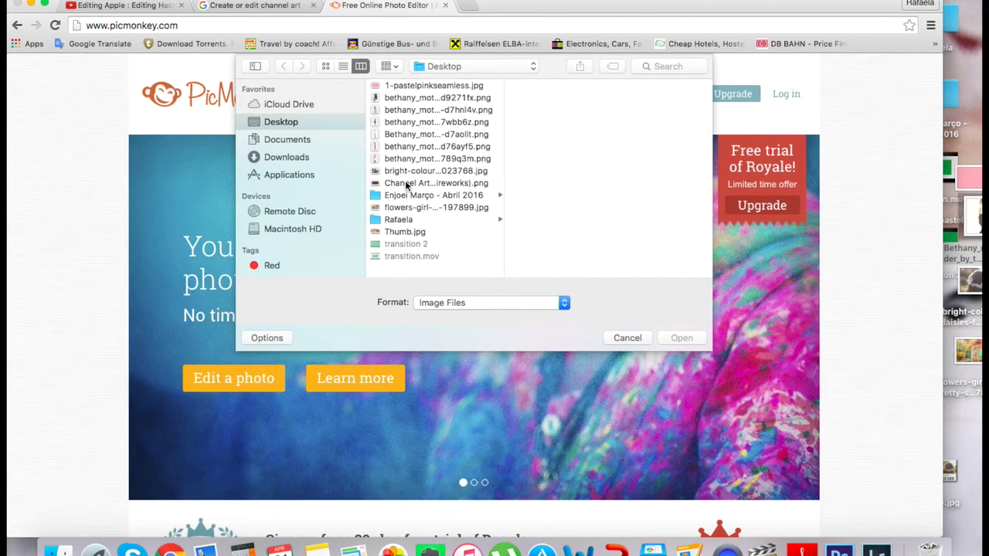
click(406, 184)
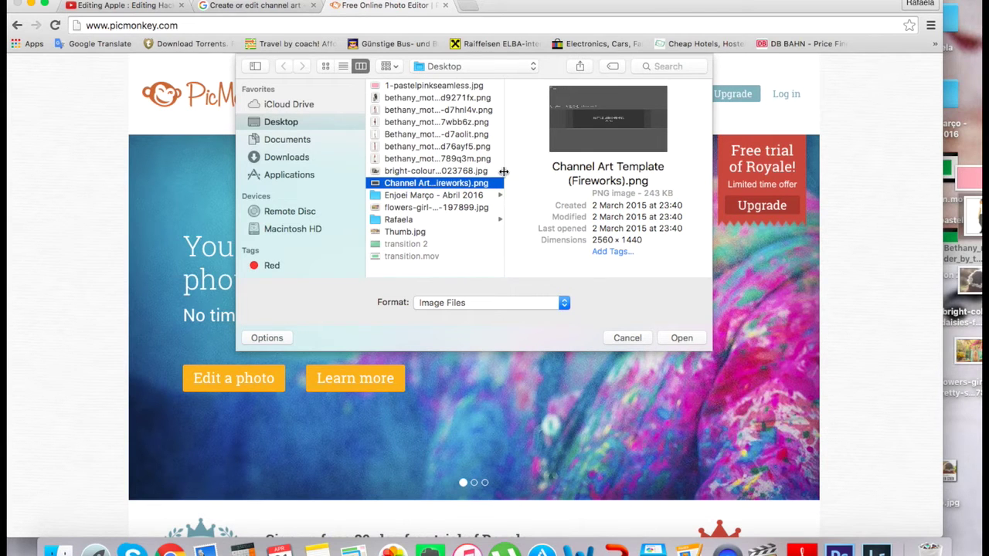
click(683, 340)
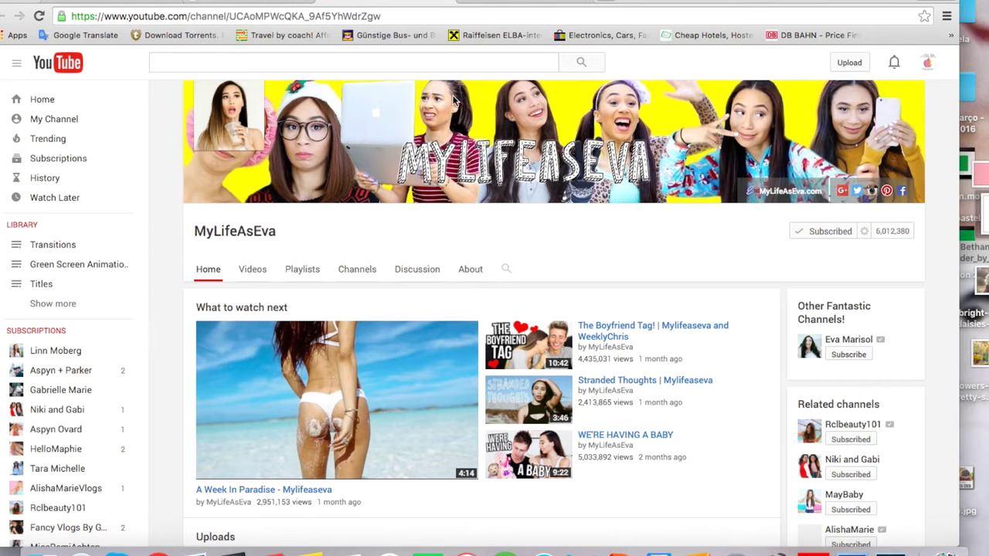
Show PicMonkey's Overlays panel and start a new browser tab
click(538, 4)
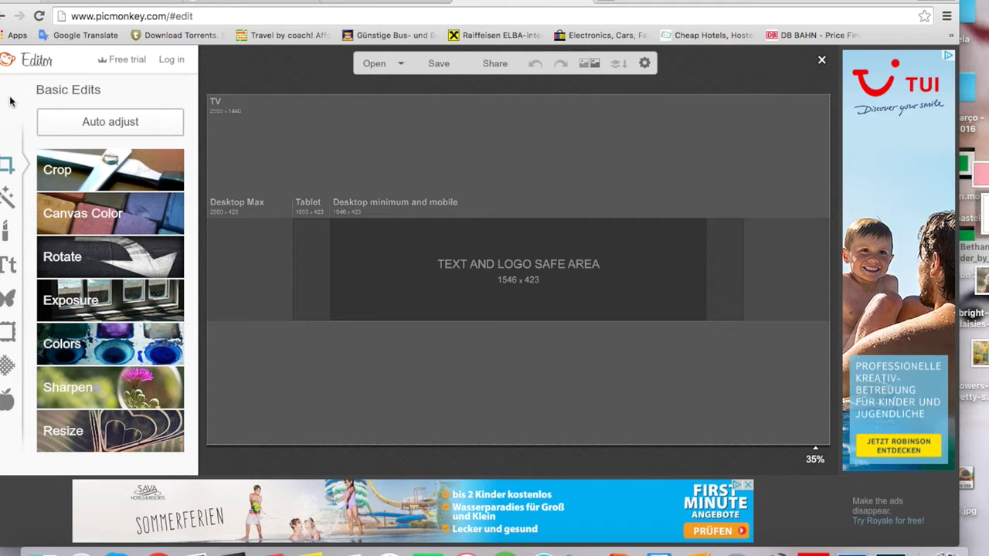
click(6, 301)
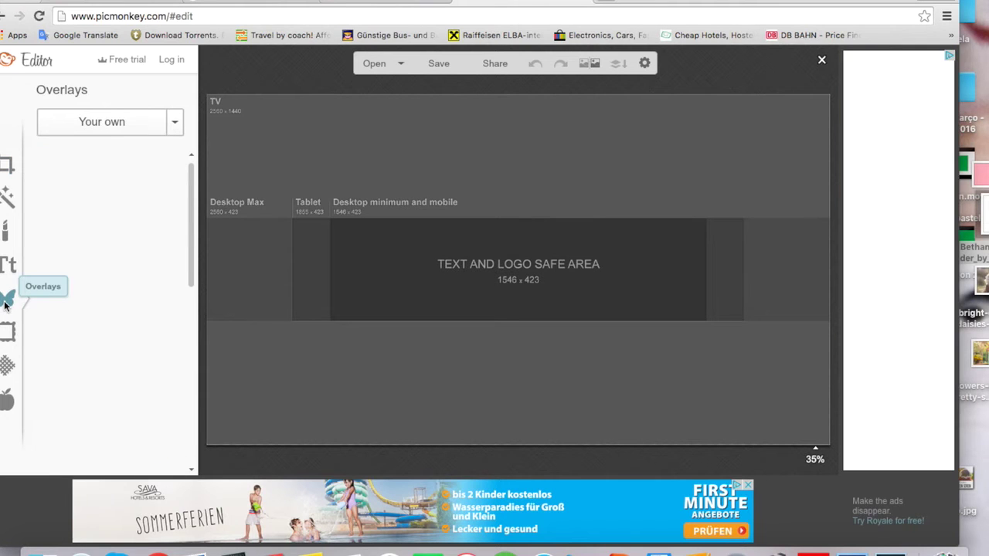
click(616, 4)
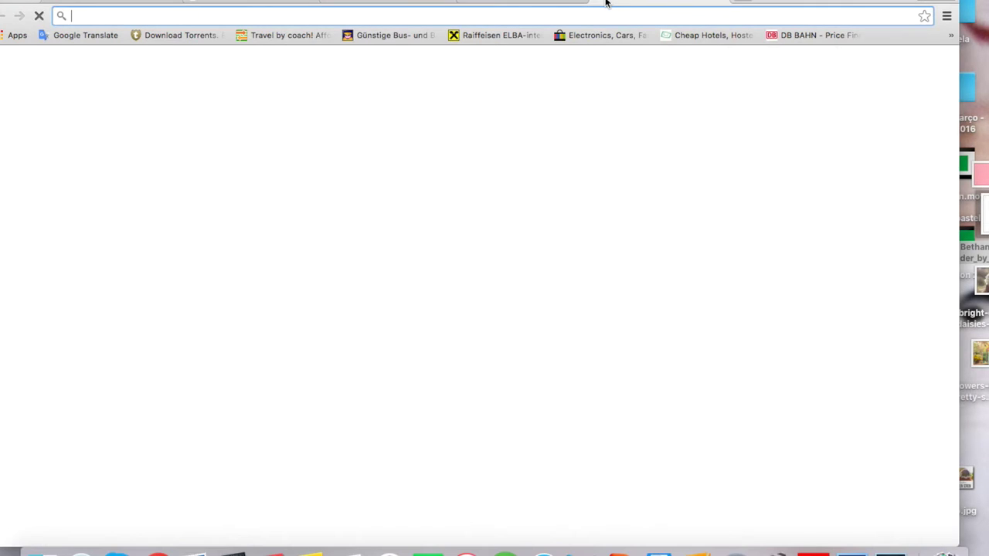
Search Google Images for 'baby blue background', preview the solid 950x350 result, then return to PicMonkey
click(456, 257)
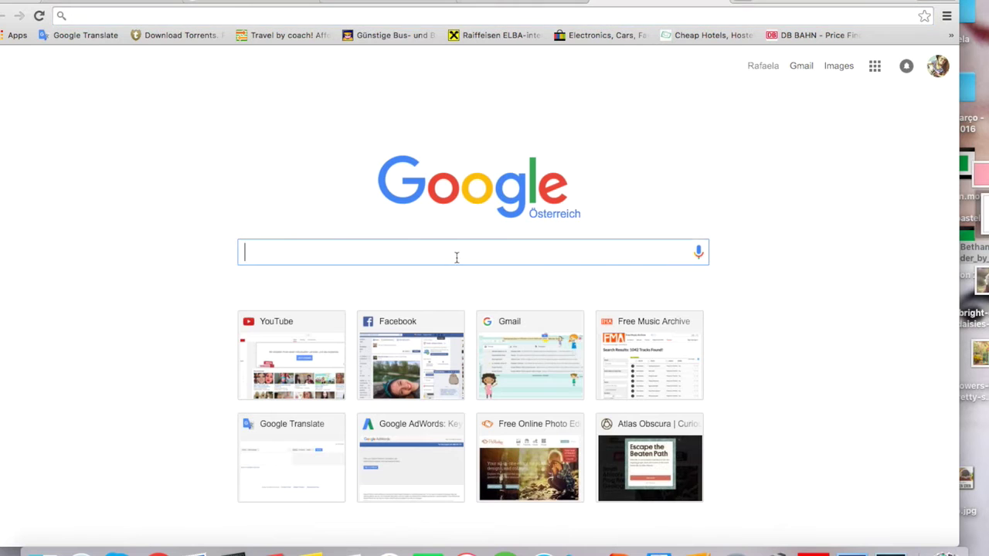
text(baby )
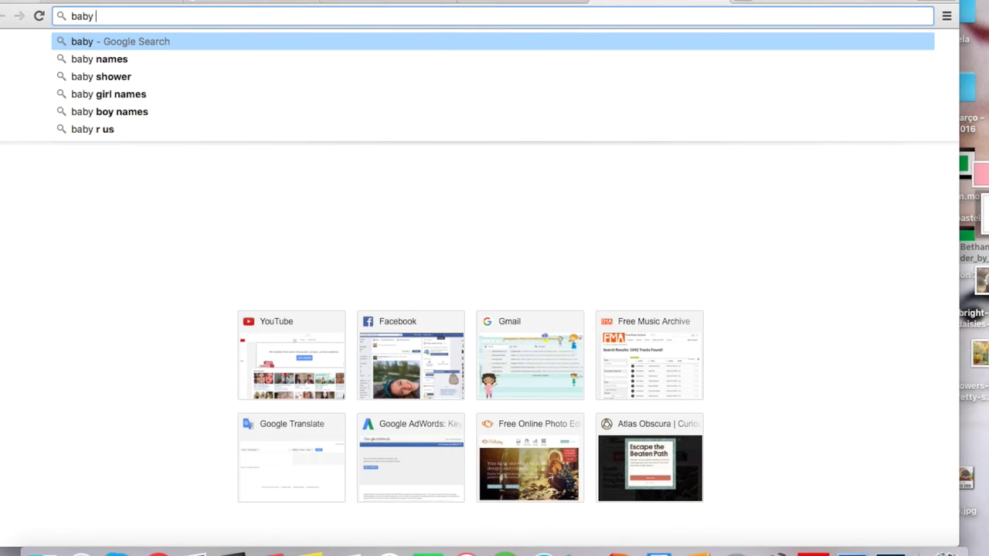
text(blue background)
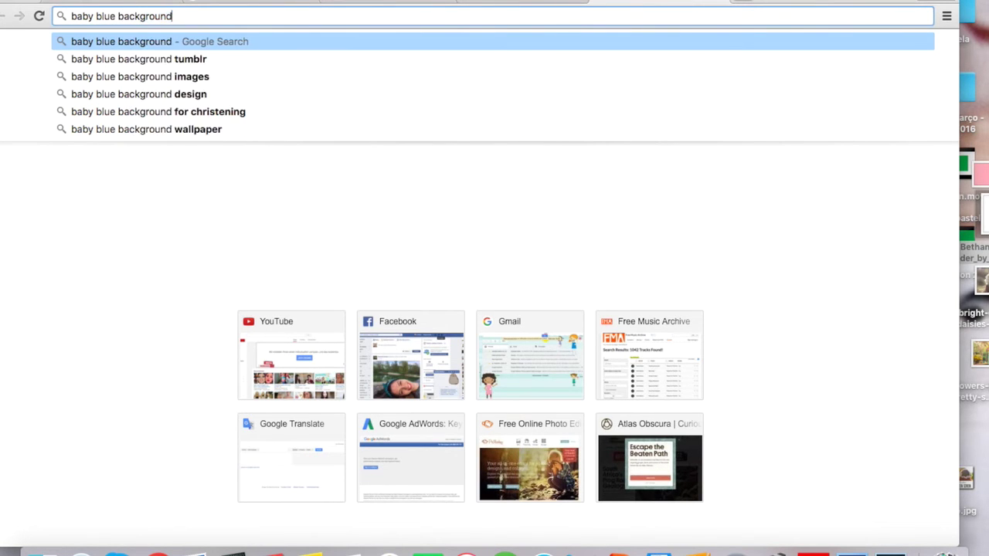
key(Return)
click(265, 224)
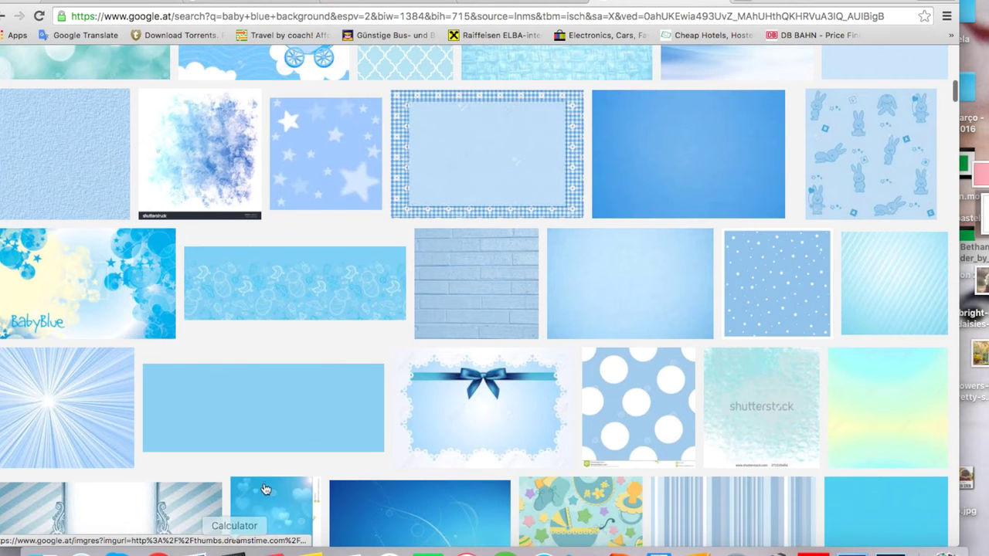
click(263, 406)
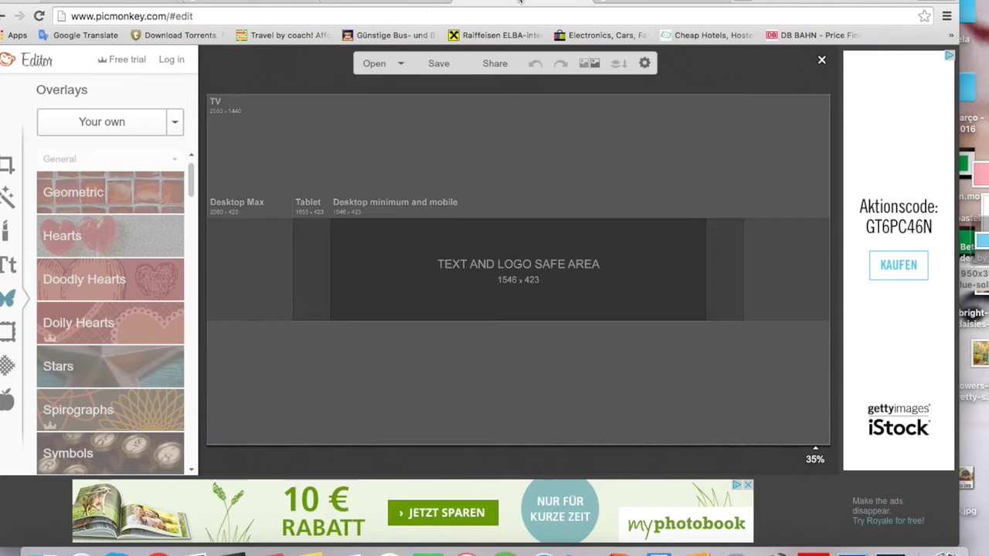
click(487, 2)
Overlay 950x350-baby-blue-solid-color-background.jpg on the banner and fade it to 53%
click(159, 122)
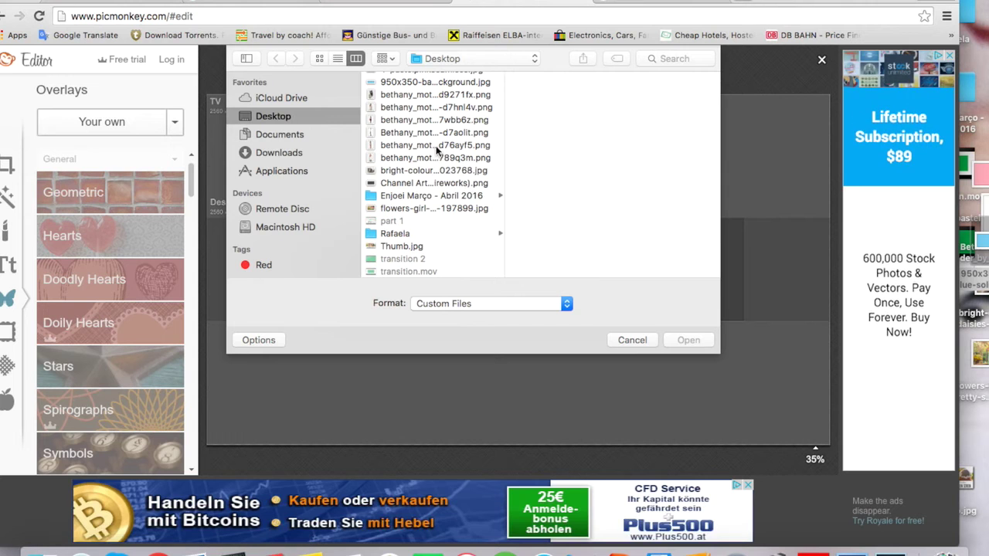
scroll(462, 174, up, 1)
click(433, 91)
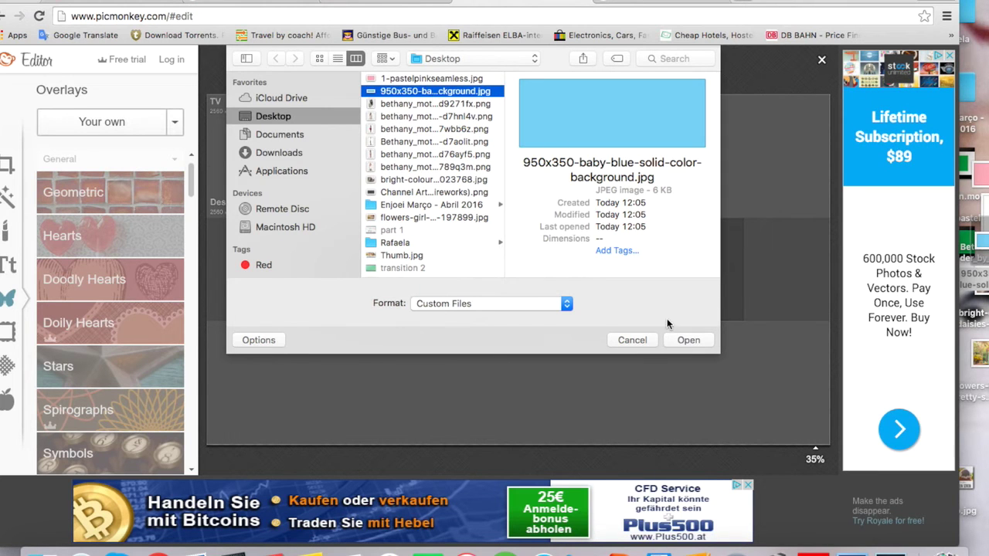
click(685, 342)
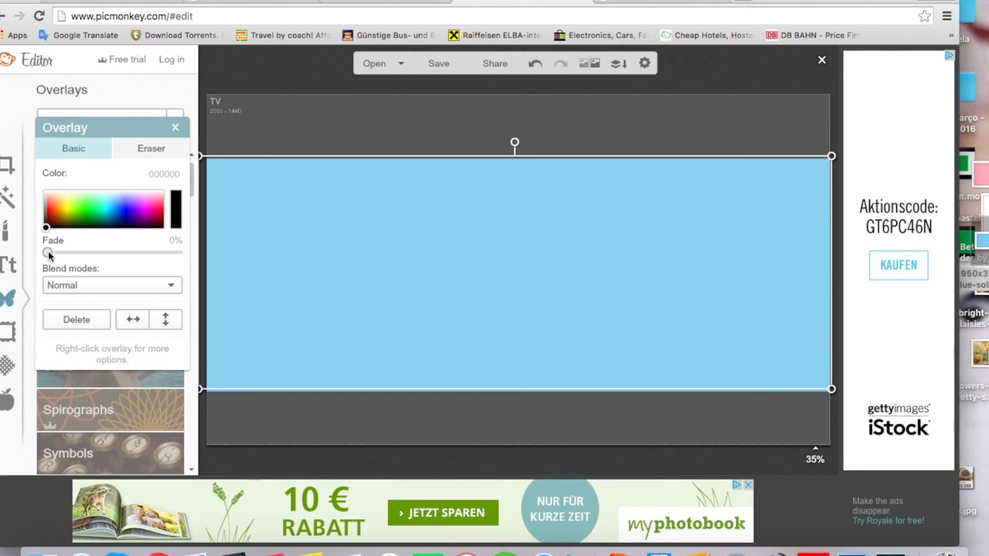
drag(48, 254, 116, 254)
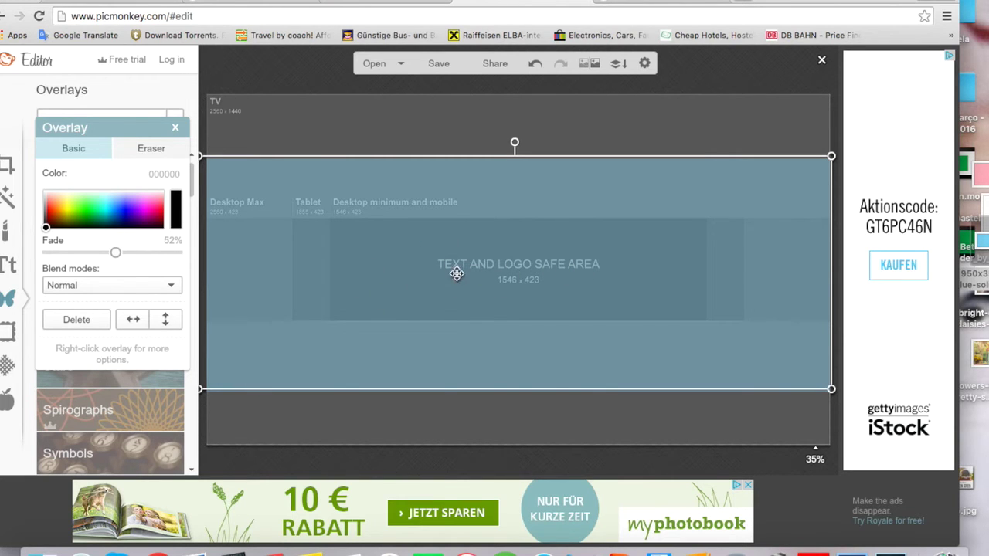
click(603, 2)
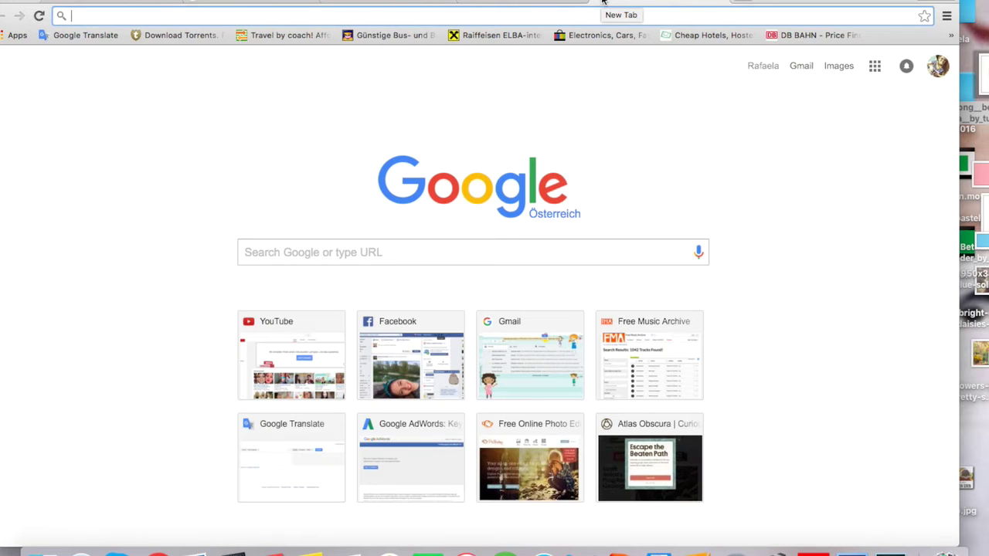
Search Google for the YouTuber's name plus 'png' to find transparent cutouts
click(280, 251)
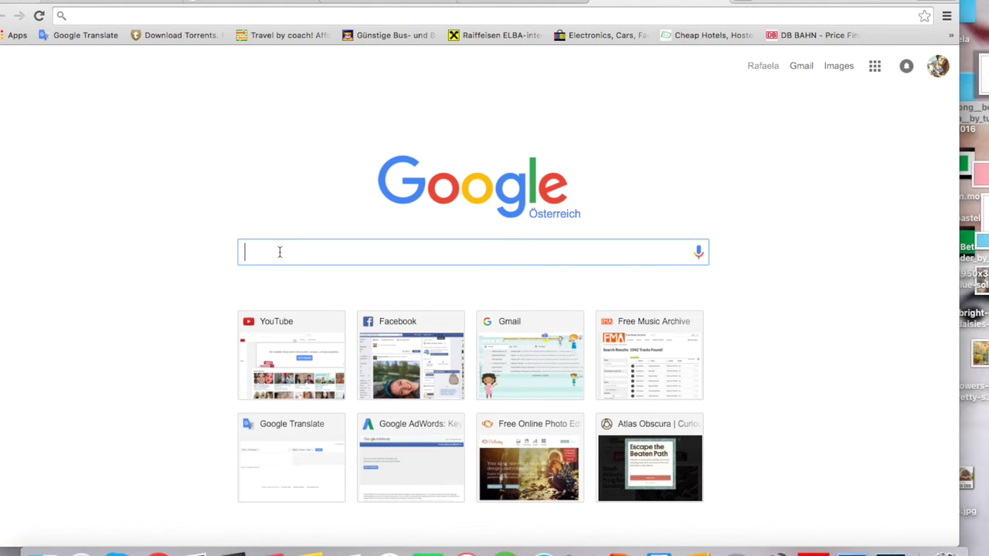
text(bet)
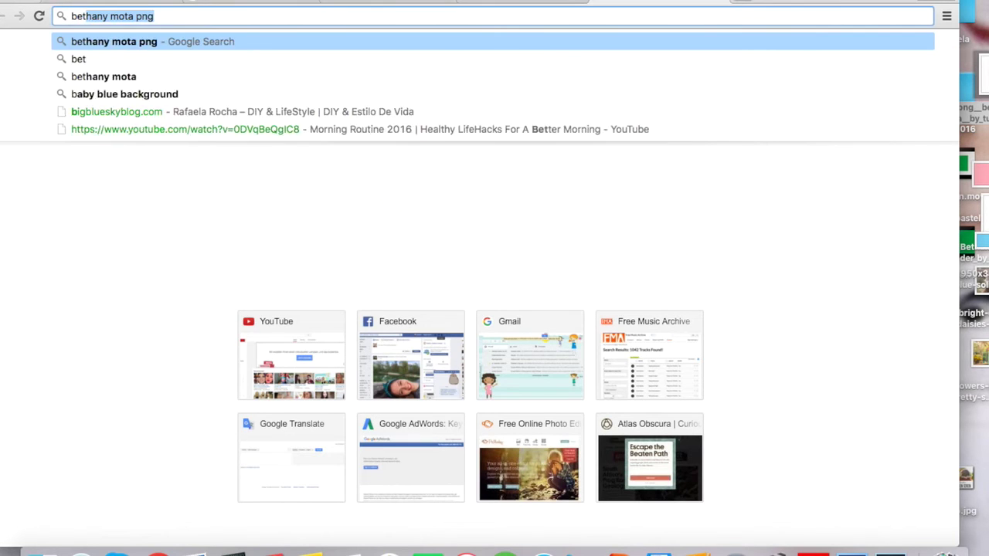
text(hany mo)
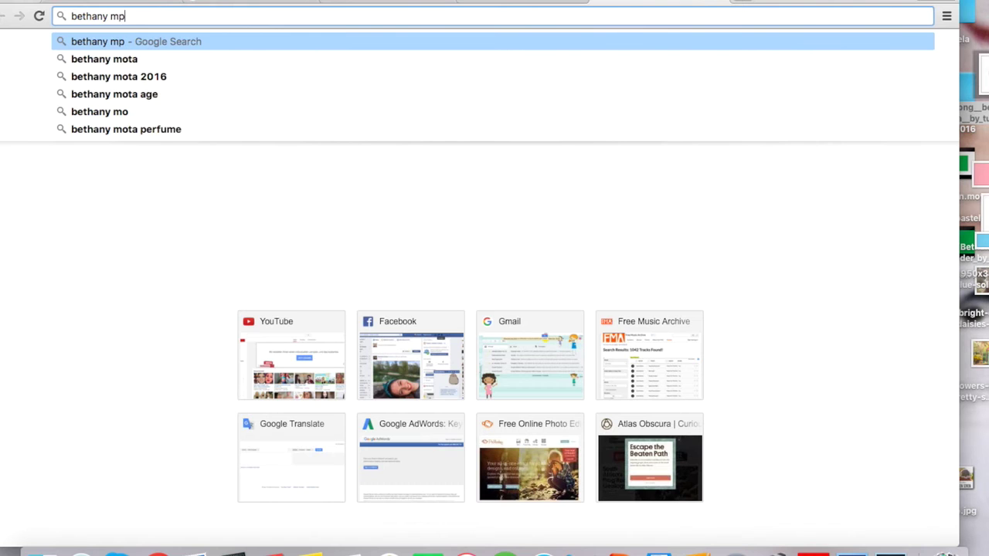
key(BackSpace)
text(ota png)
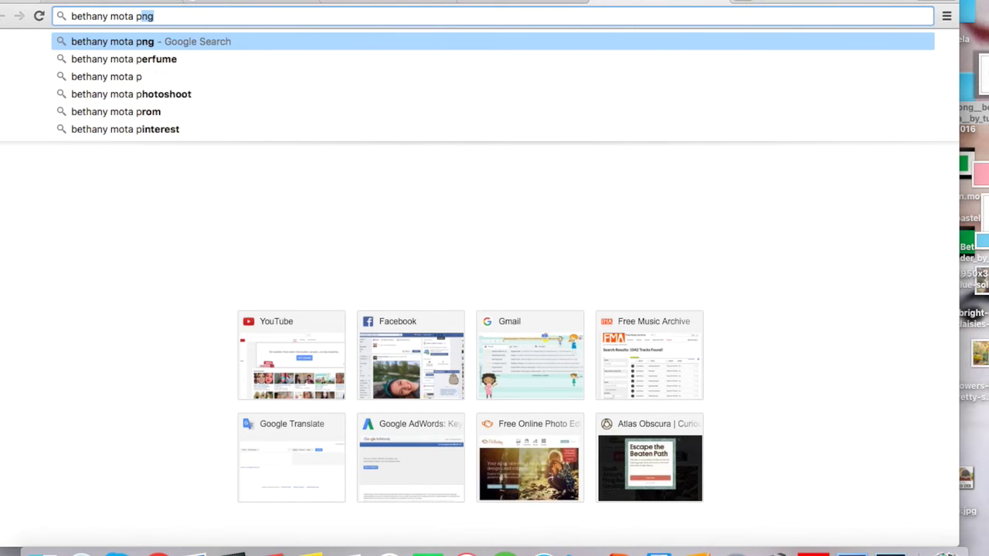
key(Return)
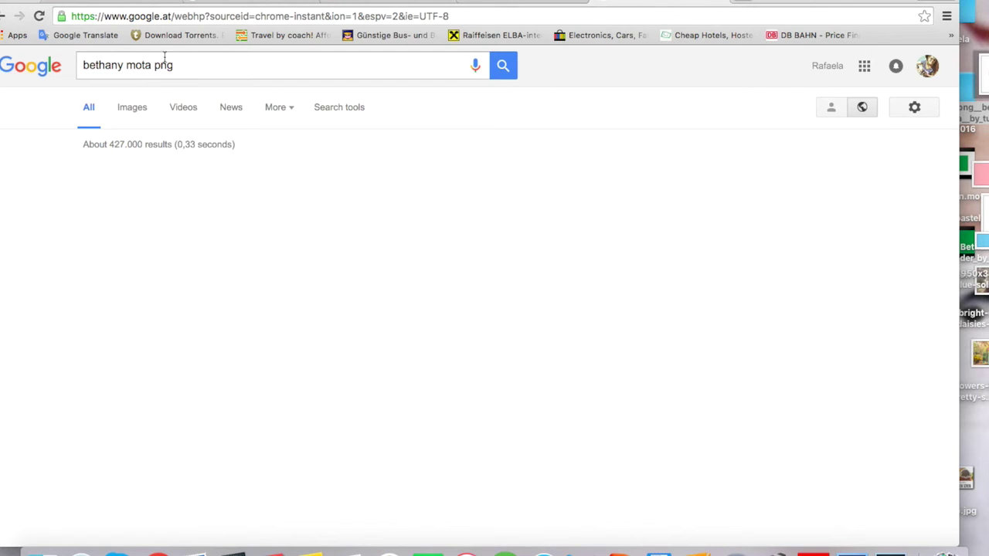
Browse image-only results for the PNG cutouts, enlarging then closing a preview, and return to the banner
click(137, 114)
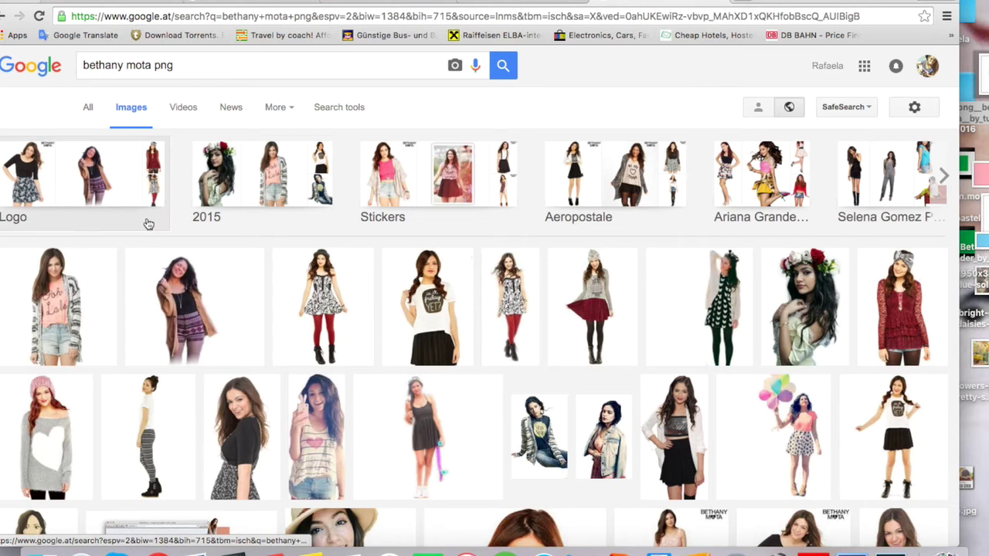
click(58, 317)
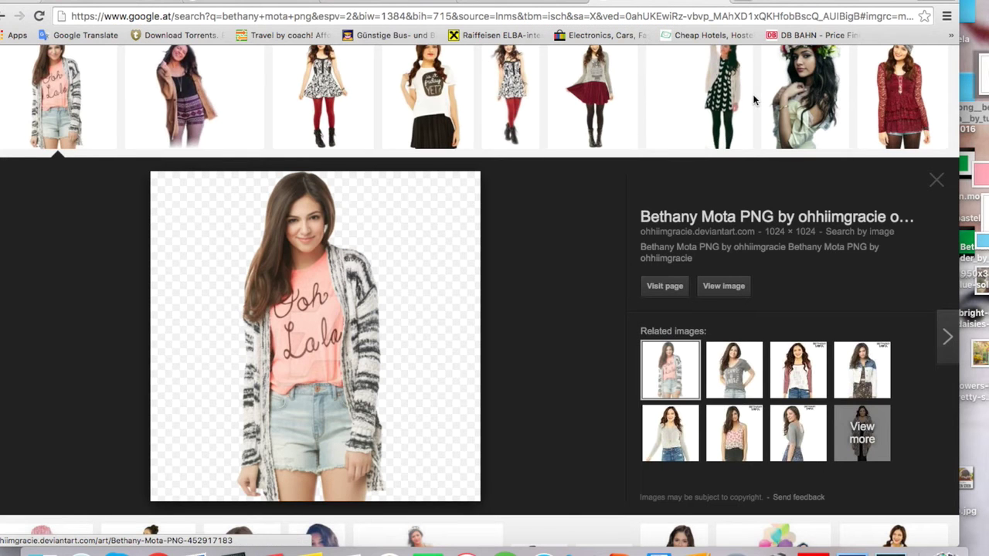
click(506, 3)
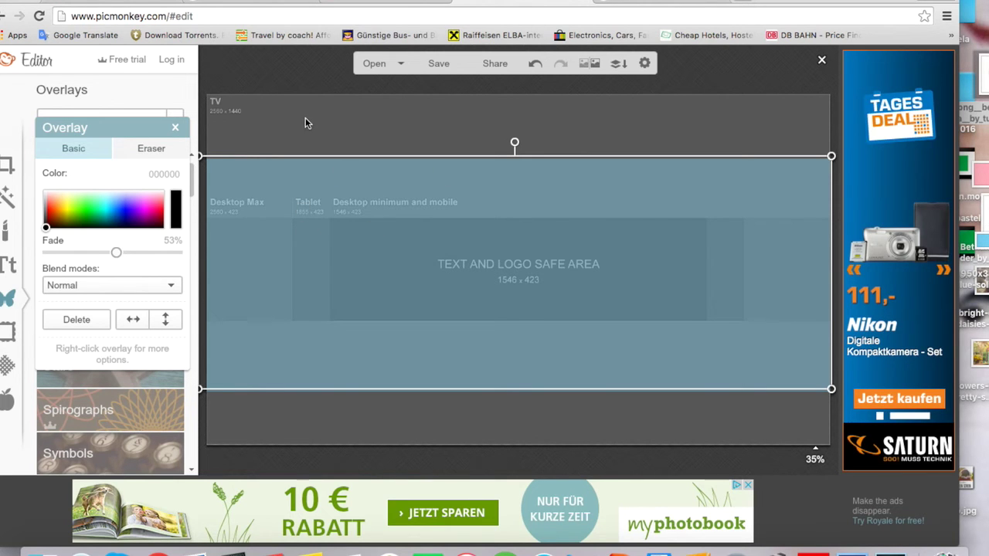
click(672, 3)
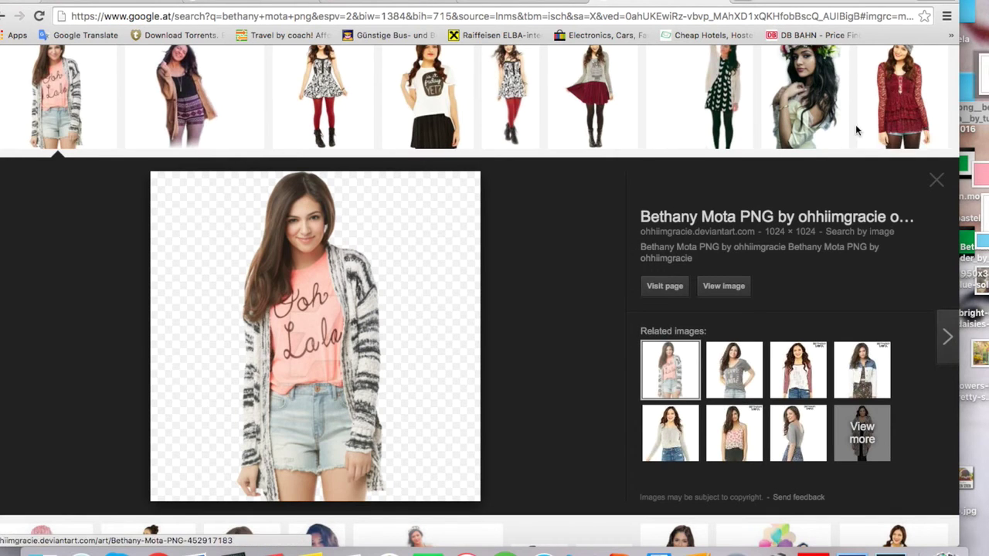
click(936, 180)
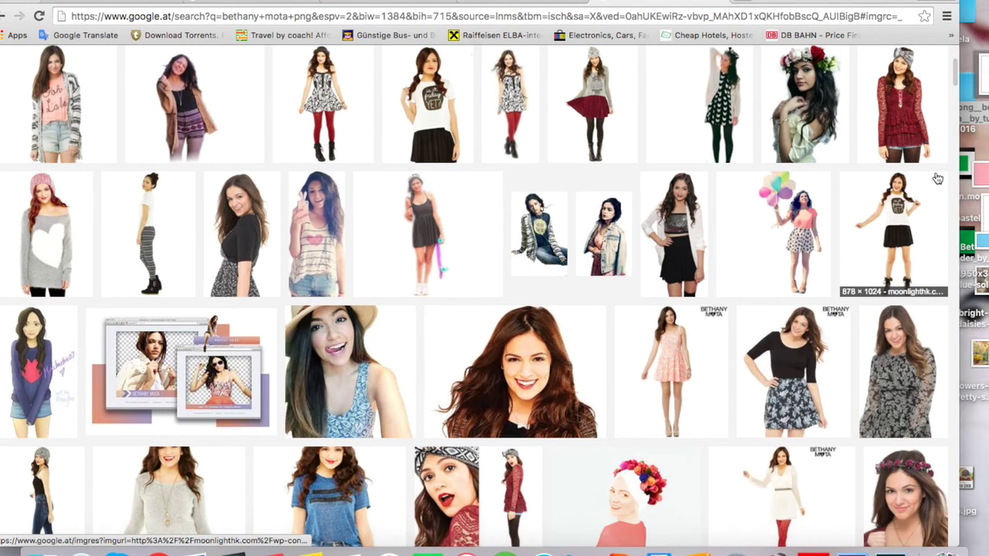
scroll(937, 179, up, 5)
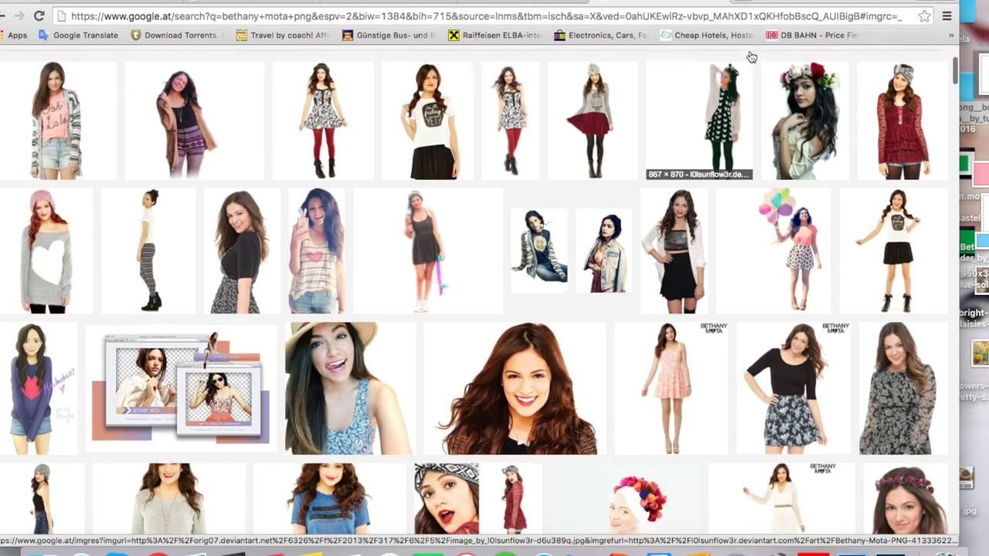
key(ctrl+Tab)
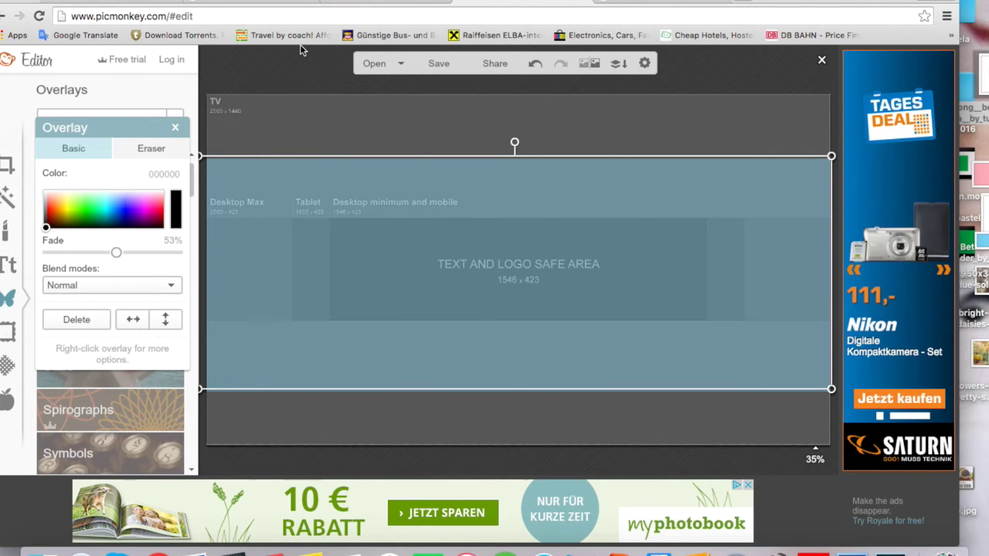
Add the first two cutout overlays from your own files and move them toward the banner's right side
click(173, 127)
click(107, 121)
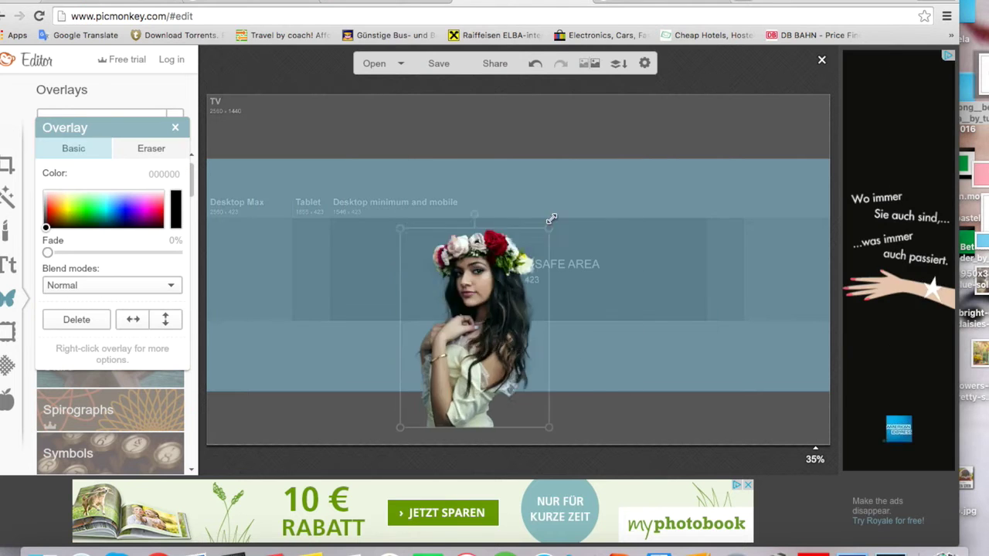
drag(475, 320, 663, 302)
click(672, 107)
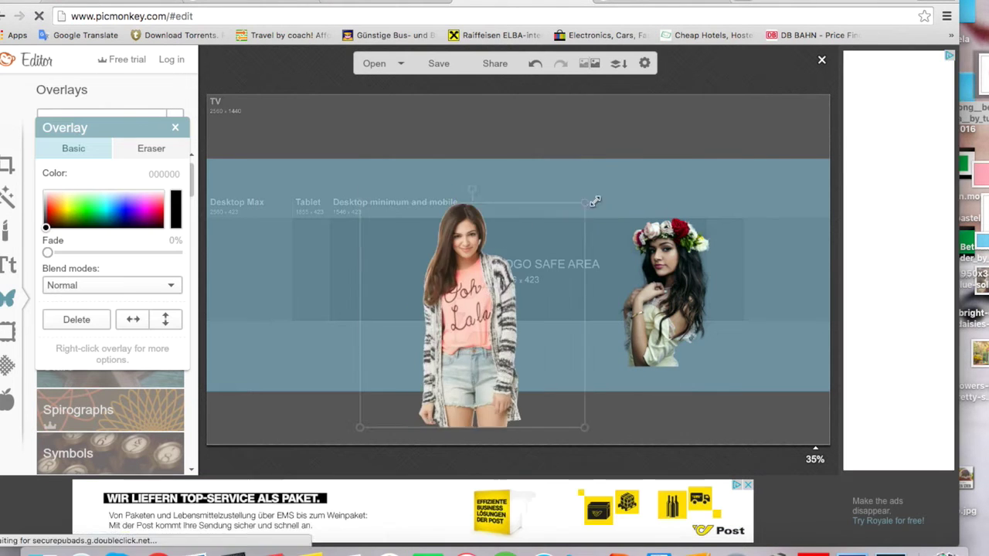
drag(514, 287, 607, 286)
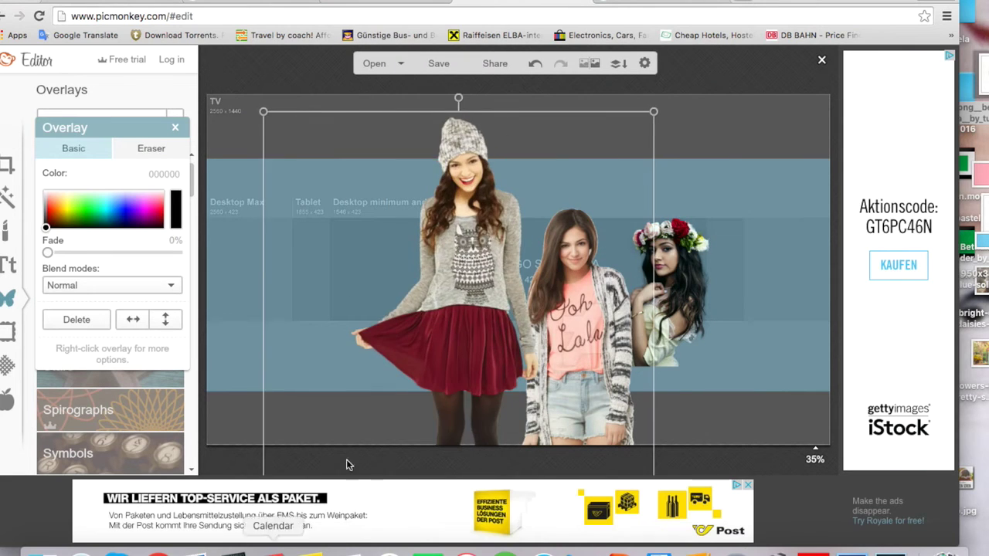
Add the remaining cutouts, including the pink-hat one, enlarging and arranging all five across the banner
click(139, 122)
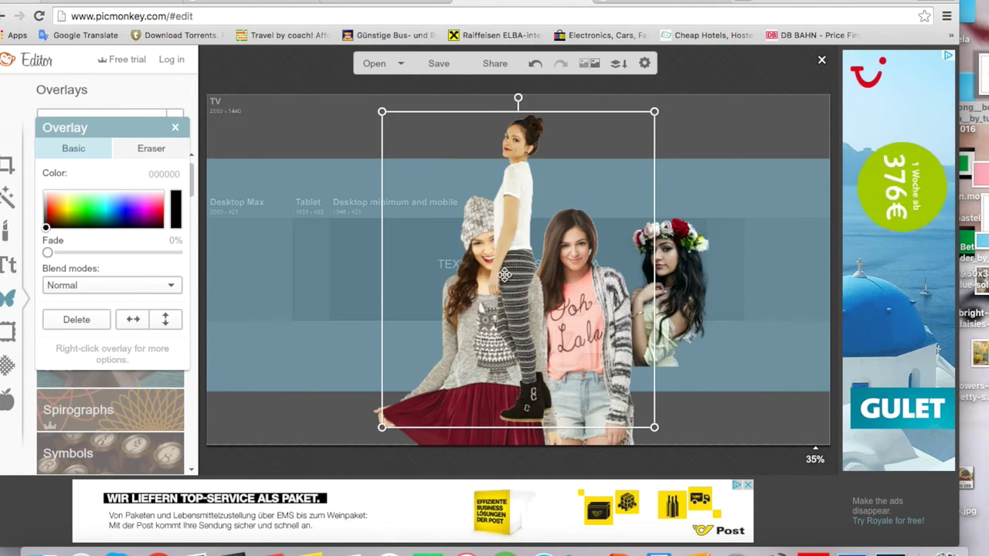
drag(503, 275, 402, 317)
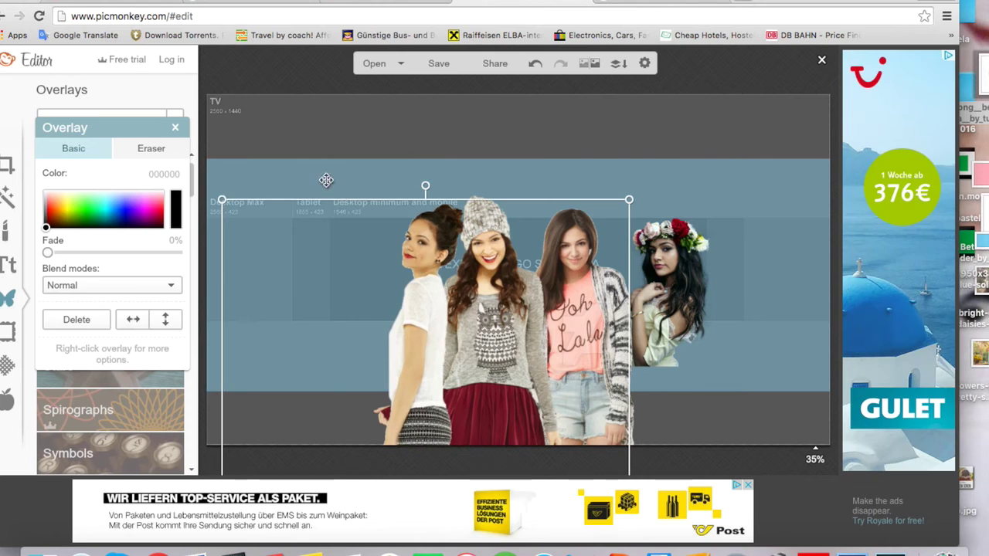
click(109, 120)
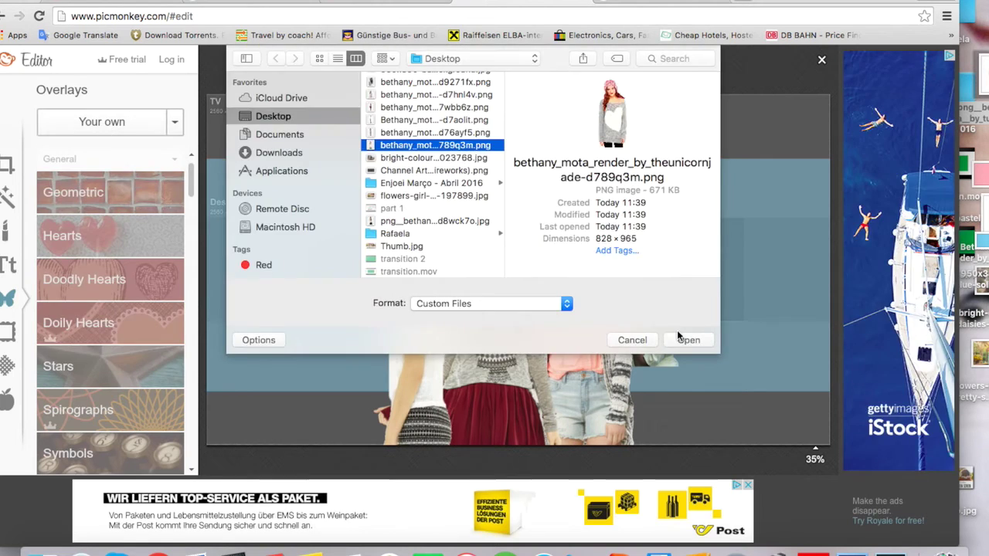
click(680, 334)
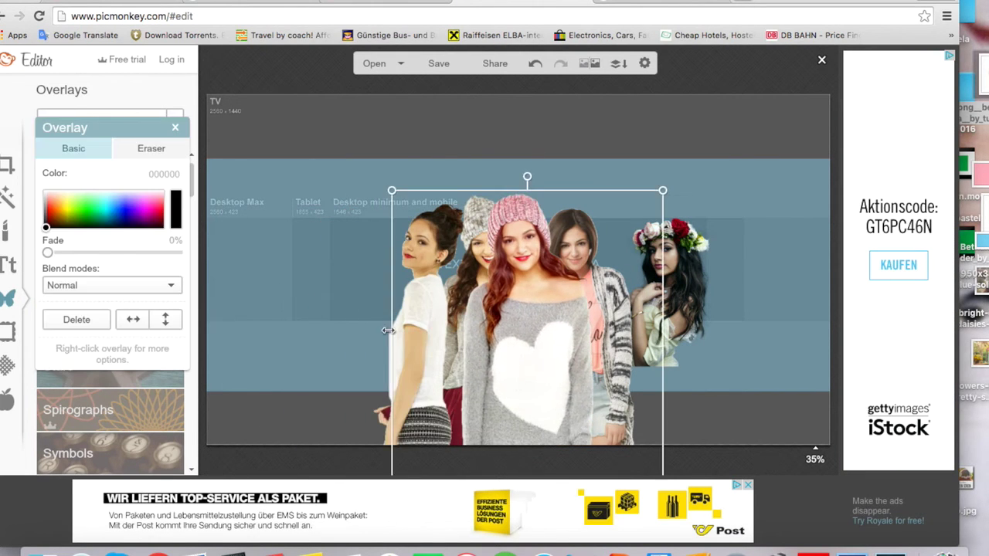
click(415, 289)
drag(518, 325, 432, 325)
click(573, 144)
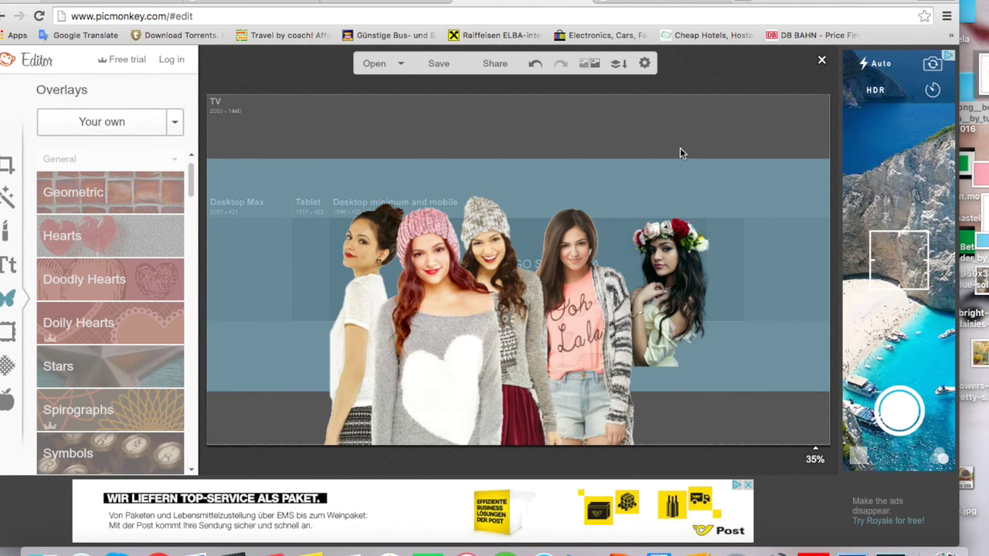
click(375, 2)
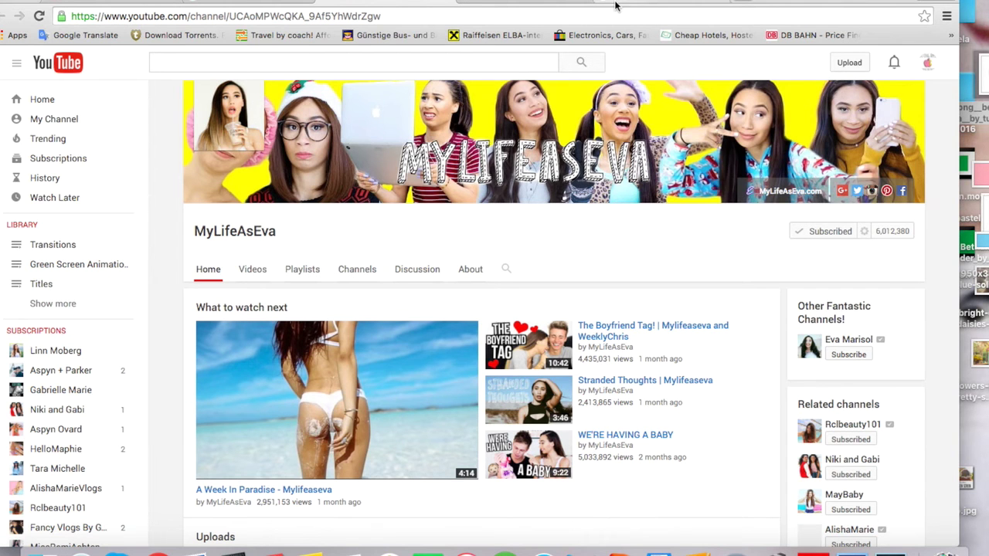
Switch from the reference YouTube channel back to the PicMonkey banner
click(512, 2)
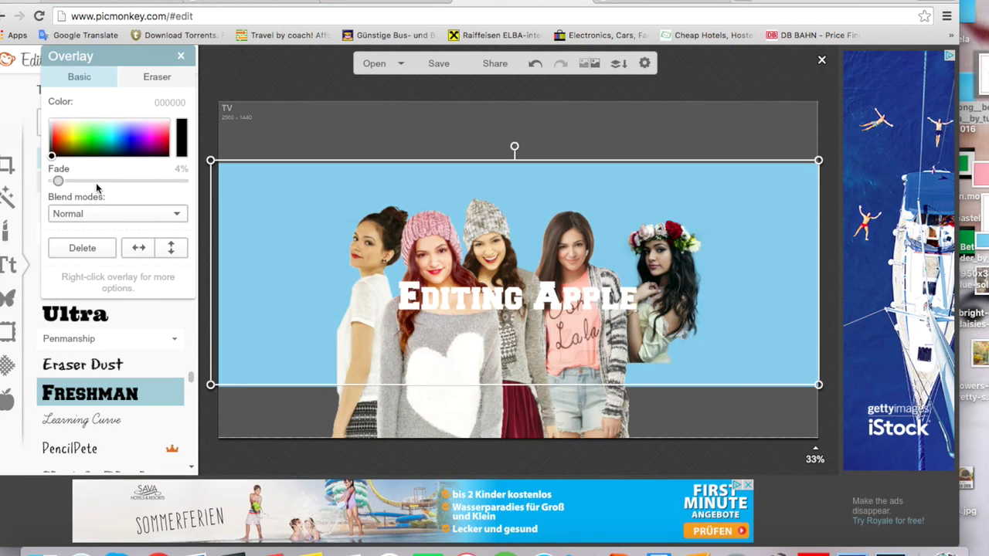
Set the blue background overlay's fade to 0% and save the banner
drag(97, 188, 110, 188)
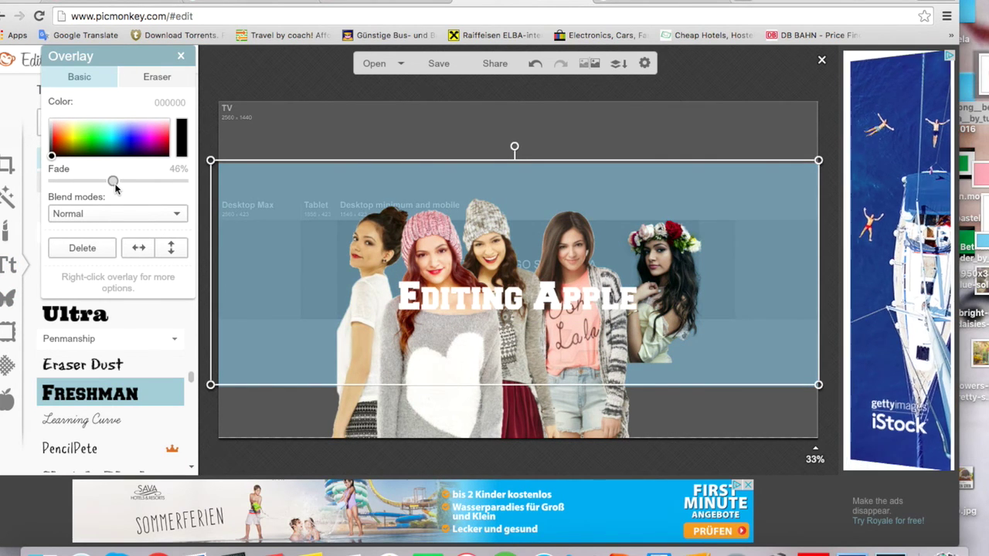
drag(114, 188, 41, 183)
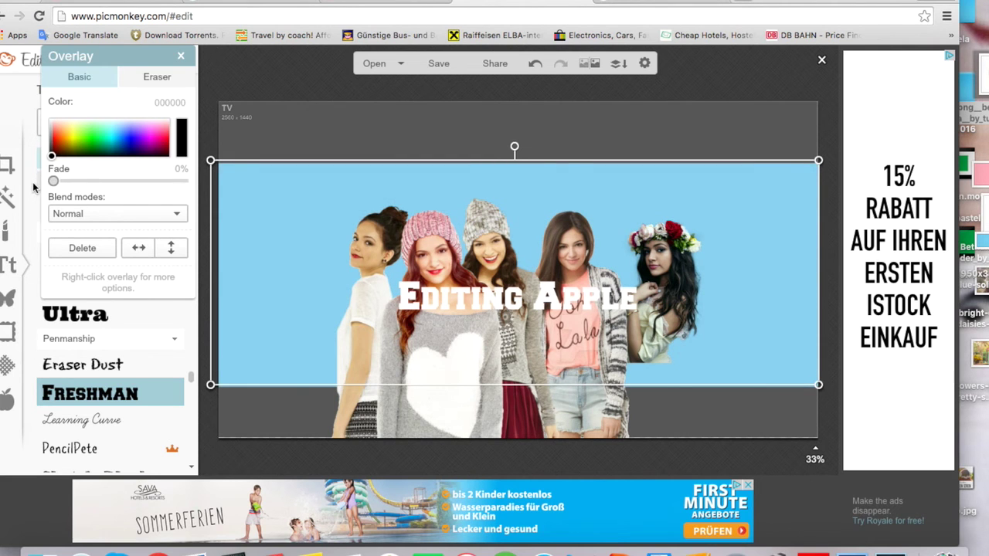
click(324, 125)
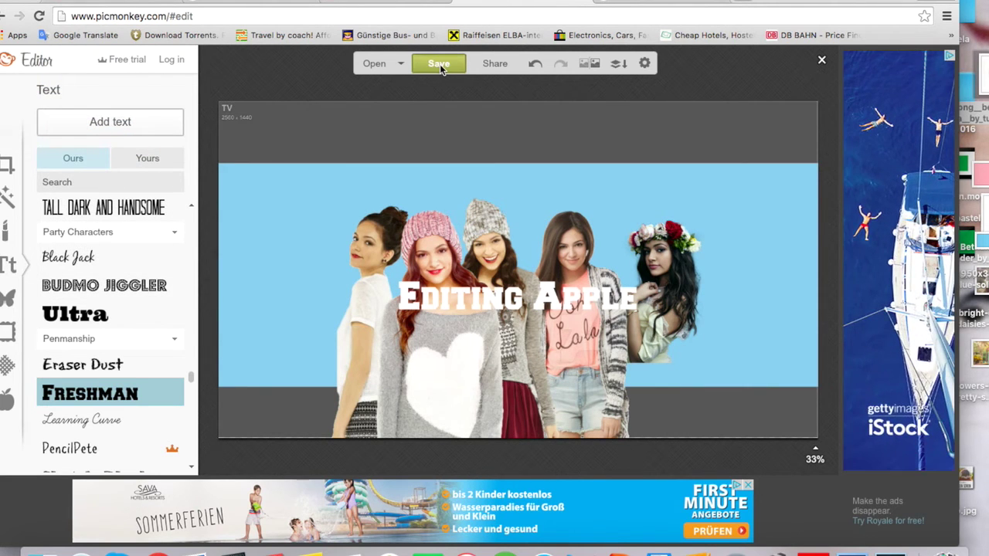
click(438, 64)
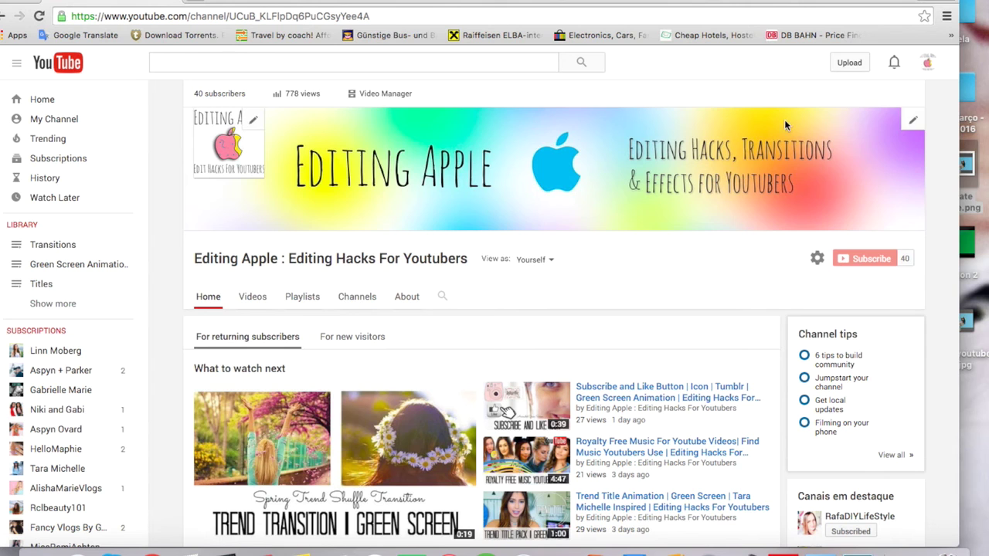
Replace the Editing Apple channel art with the 'template youtube copy.jpg' banner
click(914, 126)
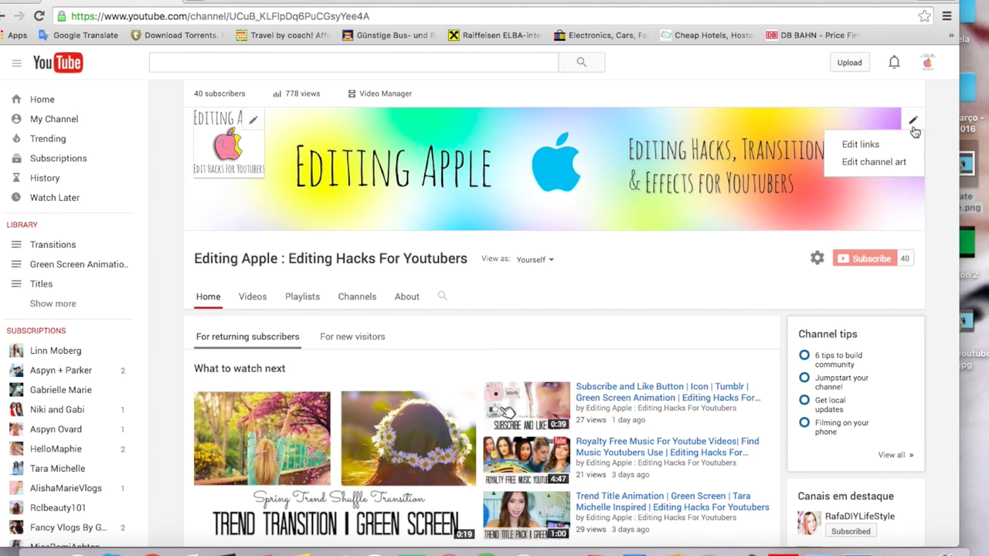
click(874, 164)
click(443, 332)
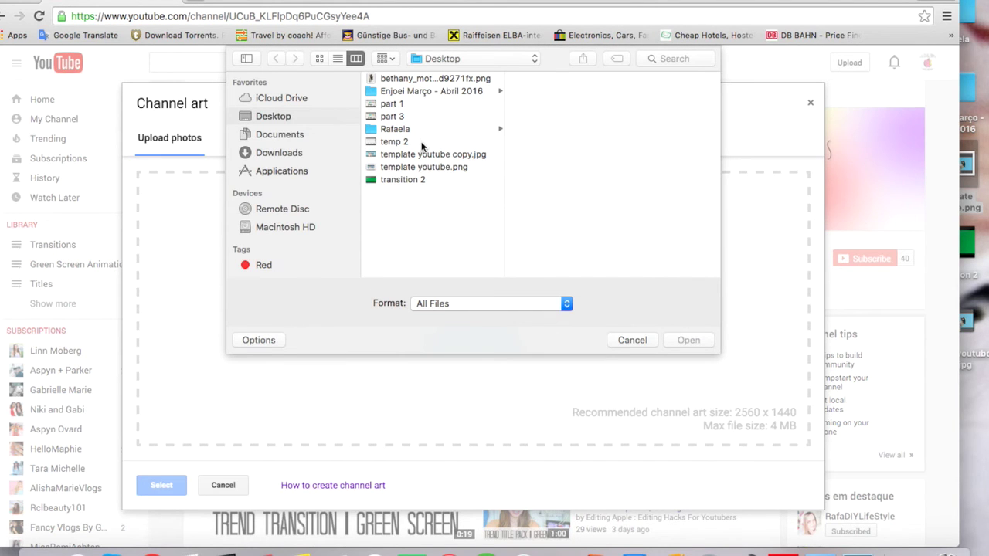
double_click(427, 153)
click(162, 486)
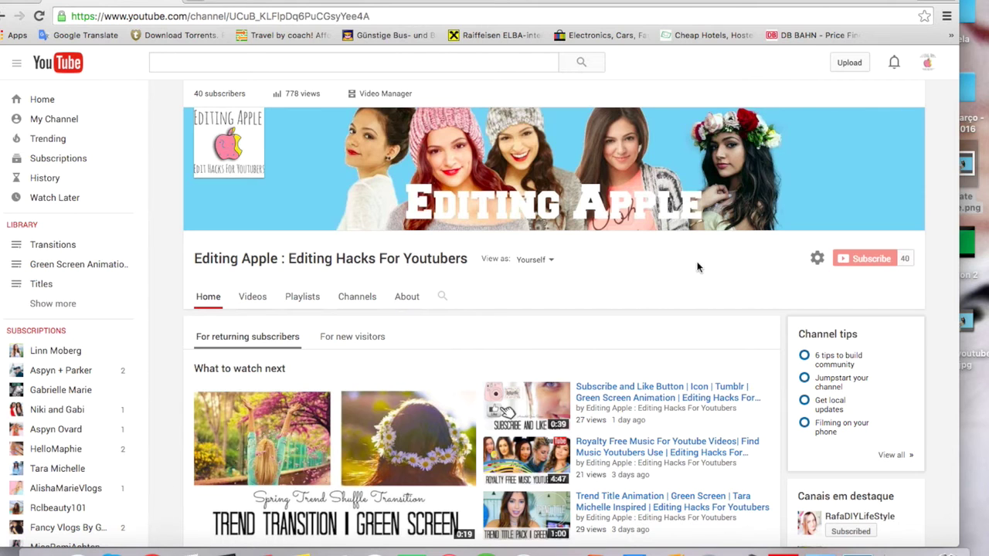
Open the MyLifeAsEva channel page from the sidebar subscriptions
mouse_move(570, 193)
scroll(62, 432, down, 10)
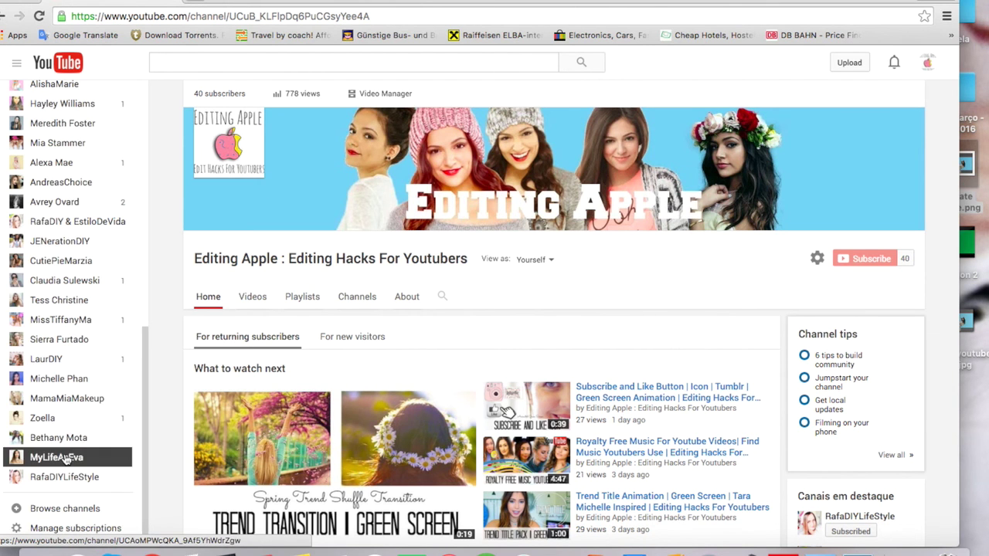
click(58, 457)
right_click(57, 458)
click(897, 139)
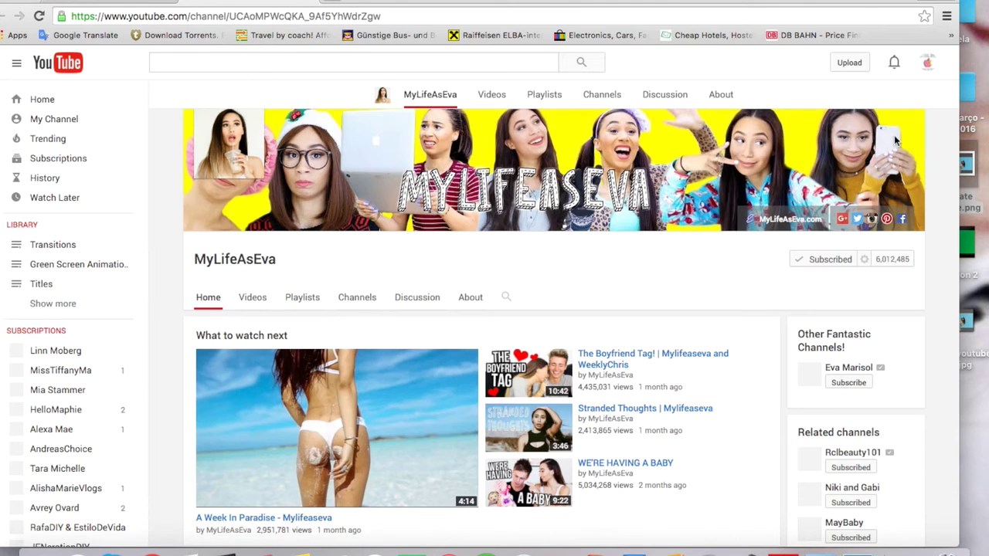